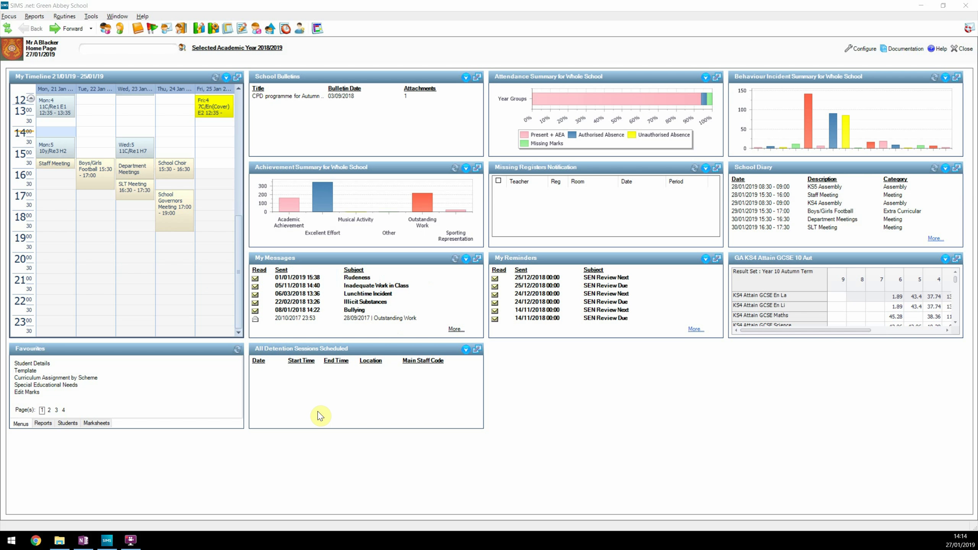
# Step: Mark the open student's record as protected from bulk data deletion, save it and close Student Details
pyautogui.click(106, 29)
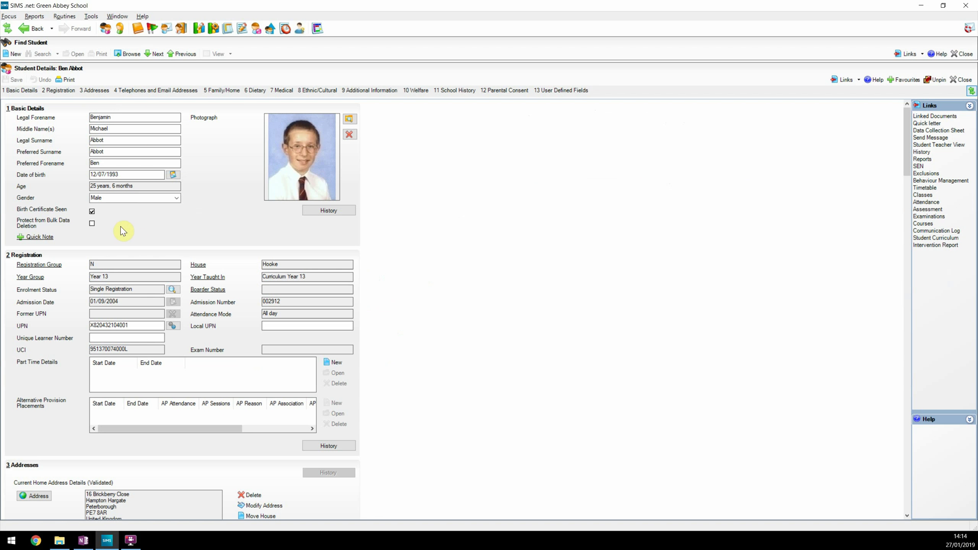
pyautogui.click(92, 224)
pyautogui.click(14, 80)
pyautogui.click(526, 307)
pyautogui.click(962, 54)
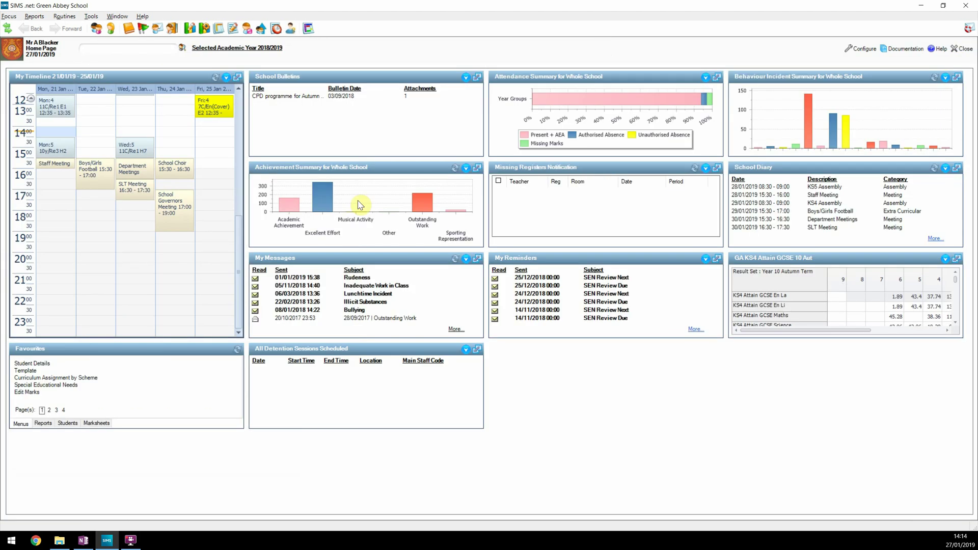
# Step: Open the Bulk Delete Student Data routine
pyautogui.click(65, 19)
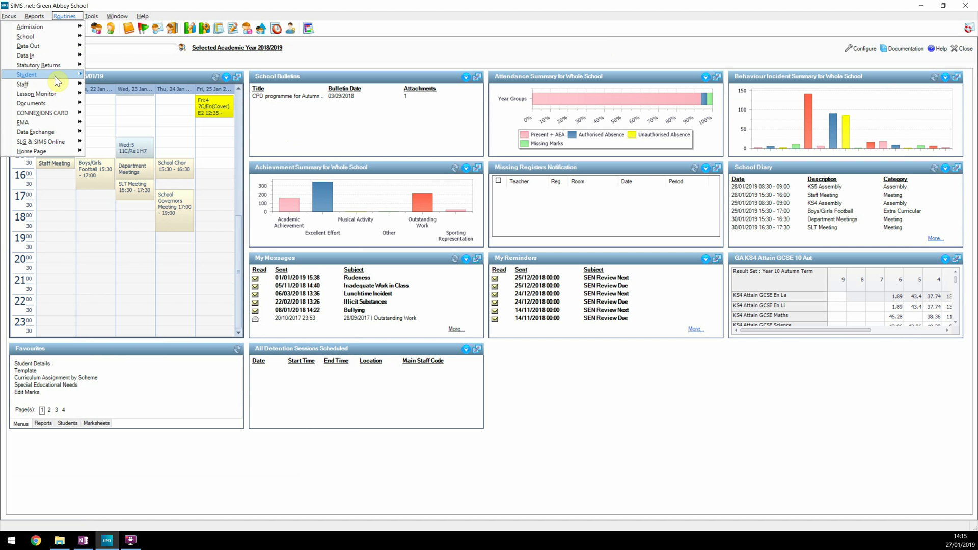
pyautogui.moveTo(57, 81)
pyautogui.click(123, 133)
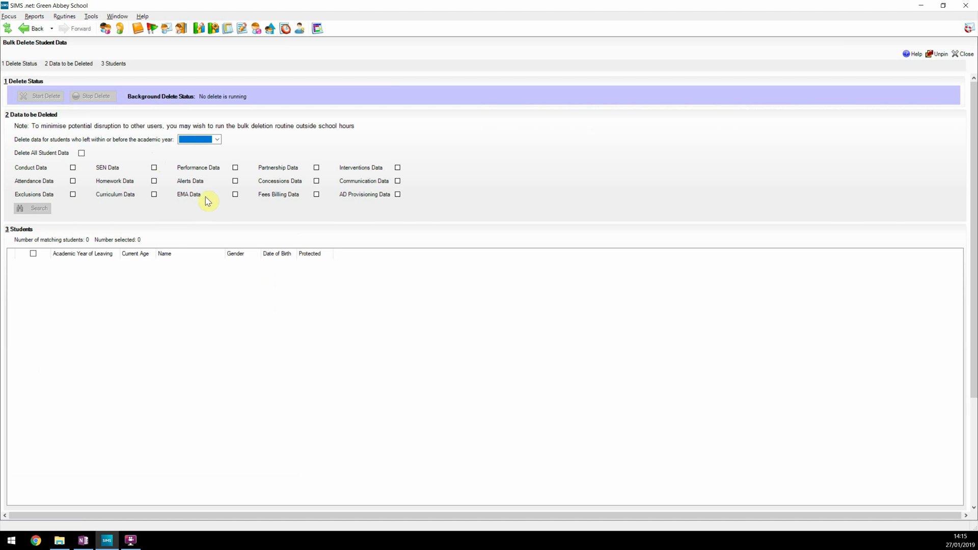
# Step: Search for students who left within or before 2013/2014, with Conduct Data chosen as the data to delete
pyautogui.click(217, 139)
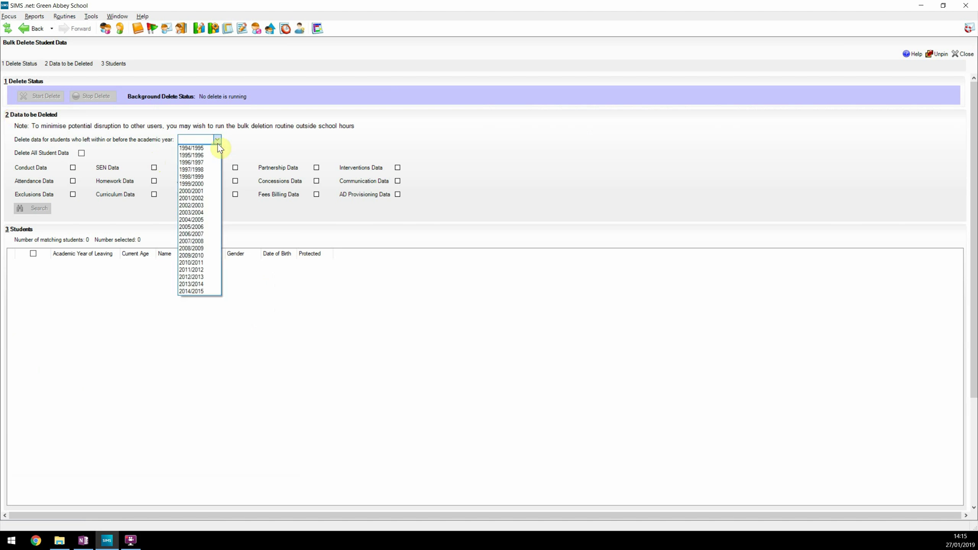
pyautogui.click(213, 286)
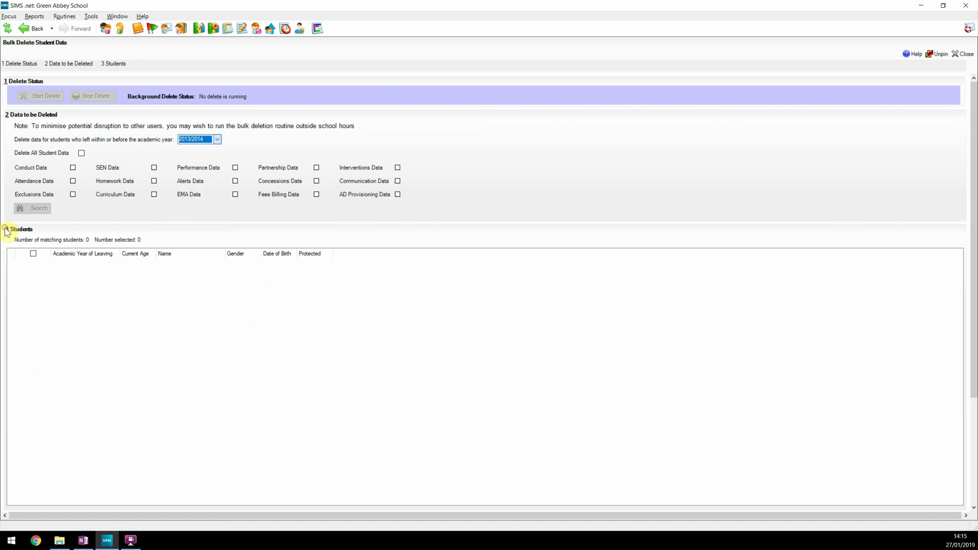
pyautogui.click(72, 168)
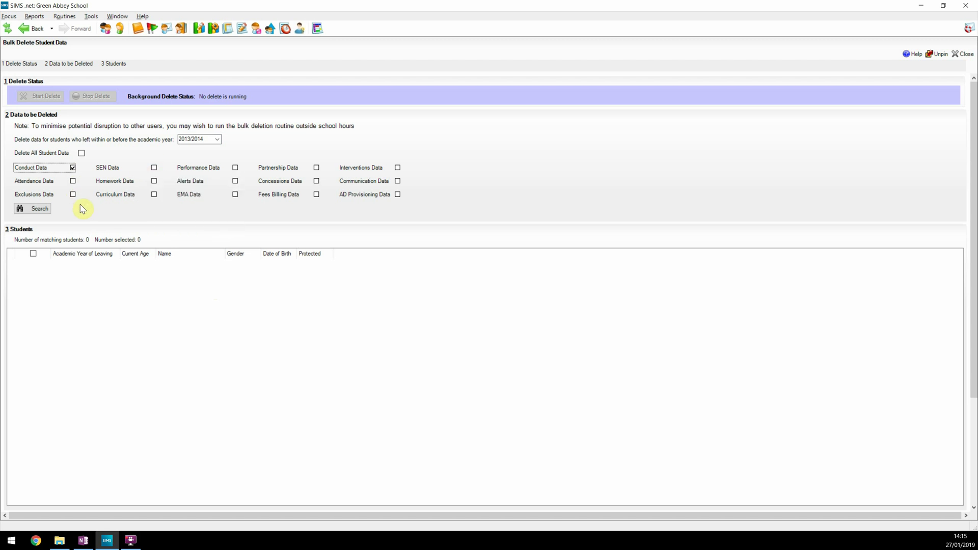
pyautogui.click(38, 209)
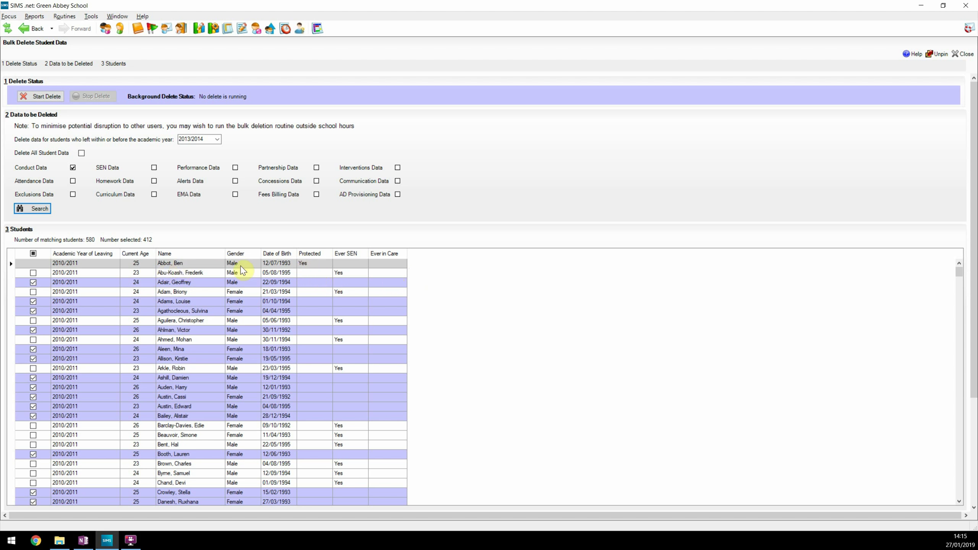
# Step: Add the first two unselected Ever SEN students to the selection and sort the list by Current Age ascending
pyautogui.click(33, 274)
pyautogui.click(33, 292)
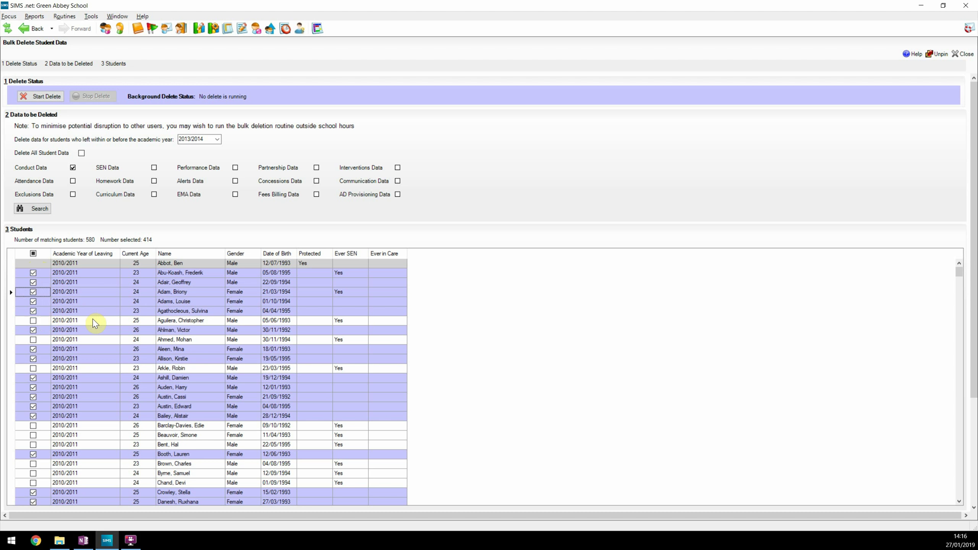
pyautogui.click(143, 257)
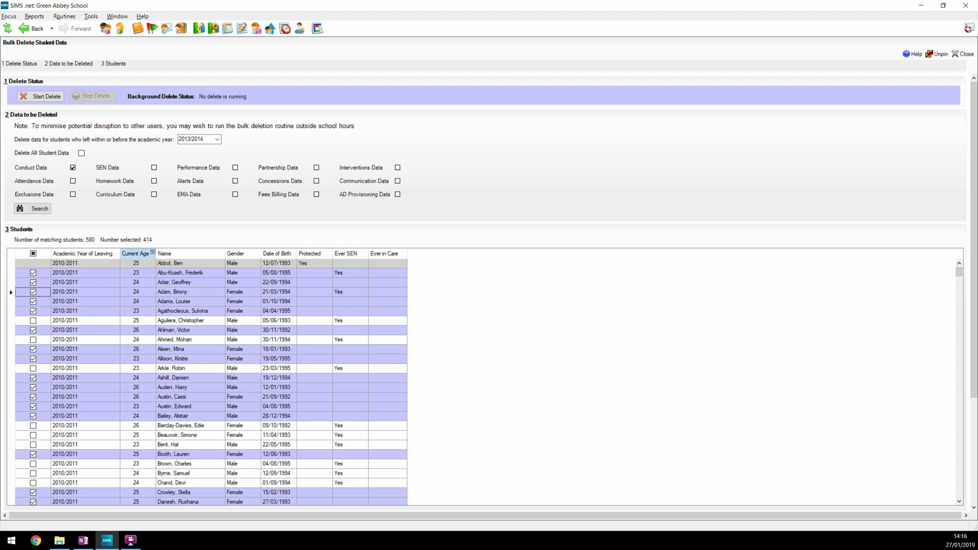
pyautogui.click(142, 256)
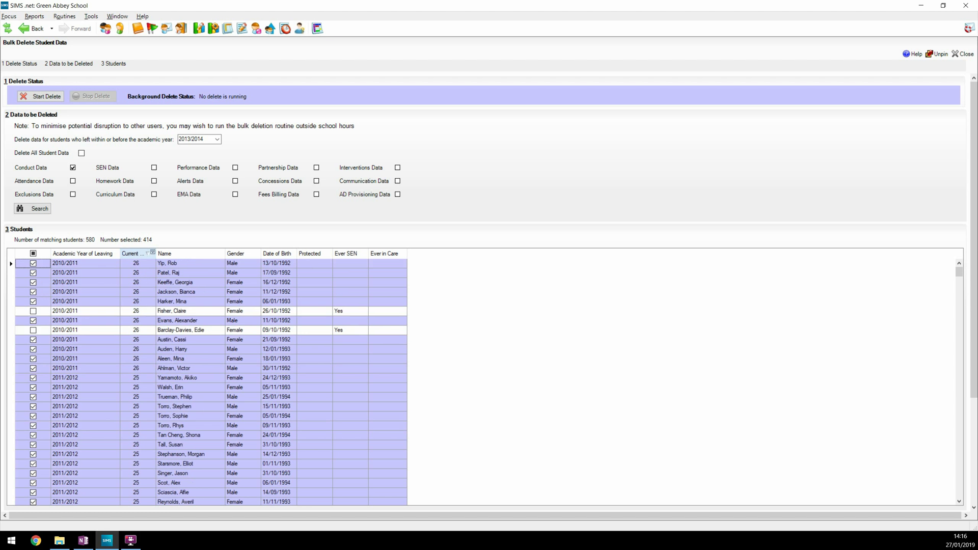
pyautogui.click(141, 256)
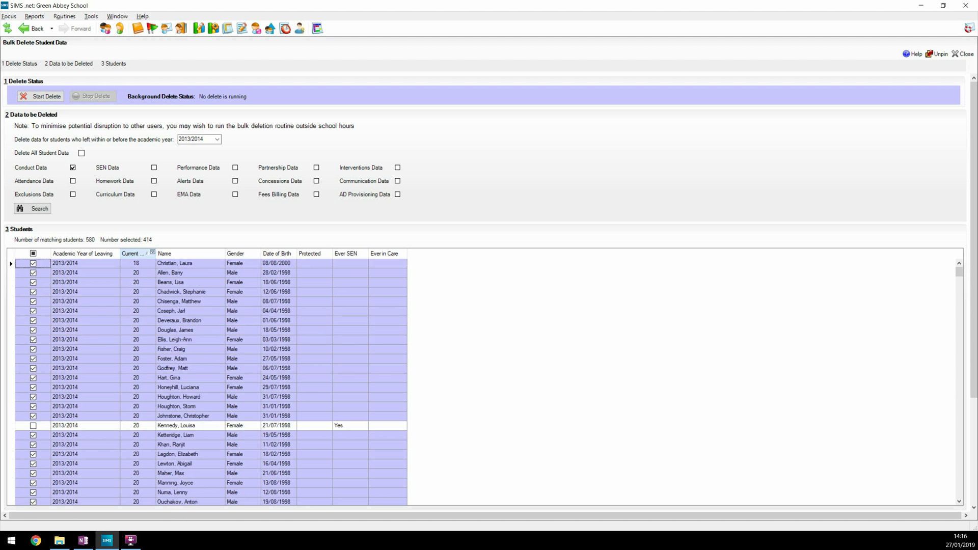
pyautogui.click(154, 253)
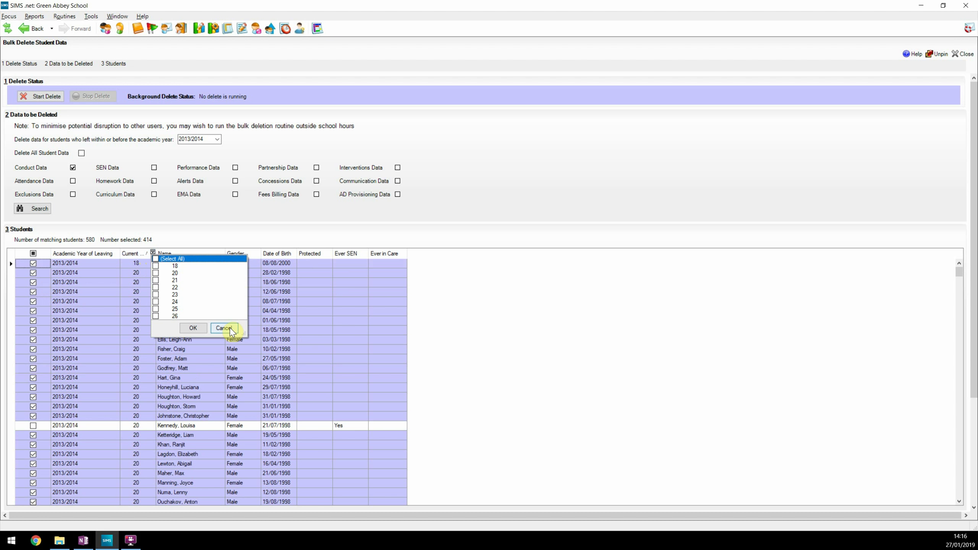
pyautogui.click(224, 328)
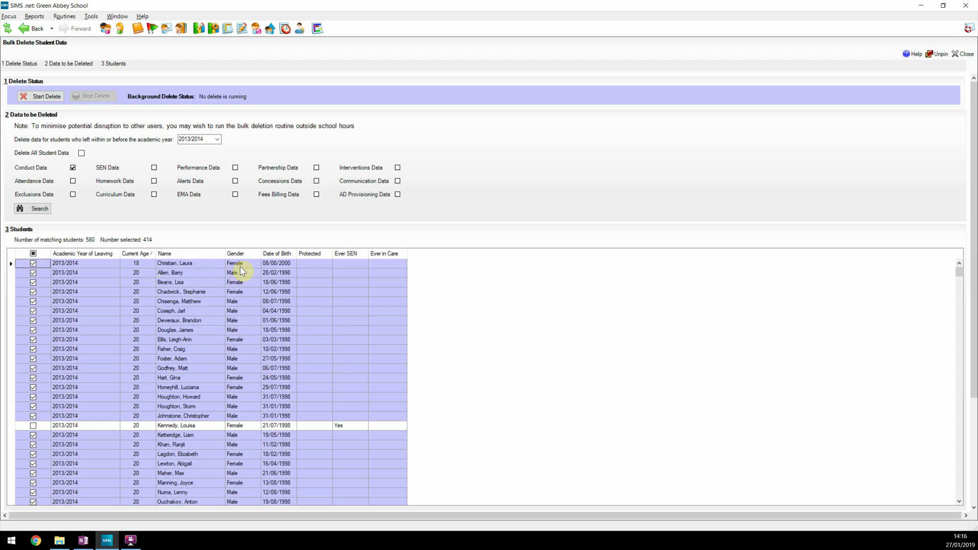
# Step: Filter the student list to blank Ever SEN entries and select all the filtered students
pyautogui.click(348, 254)
pyautogui.click(365, 252)
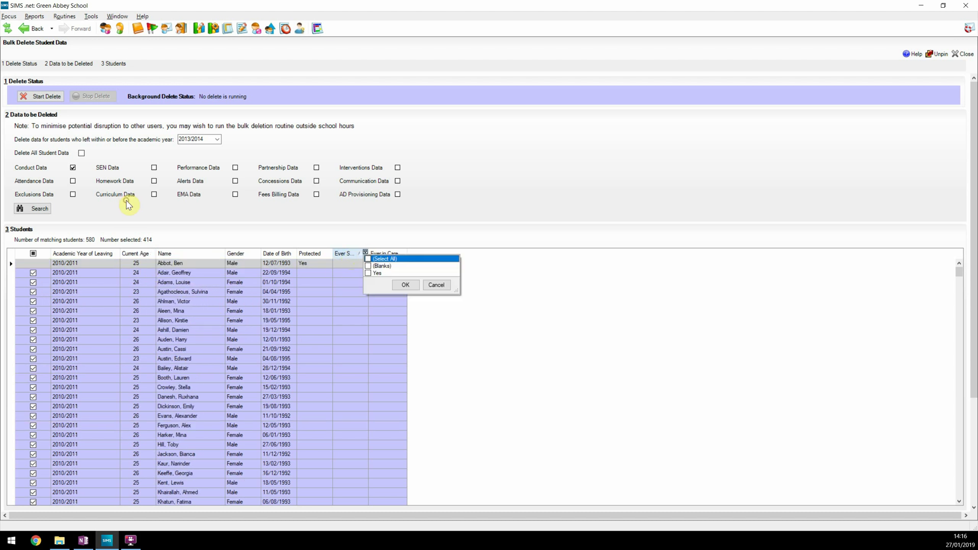
pyautogui.click(374, 265)
pyautogui.click(406, 284)
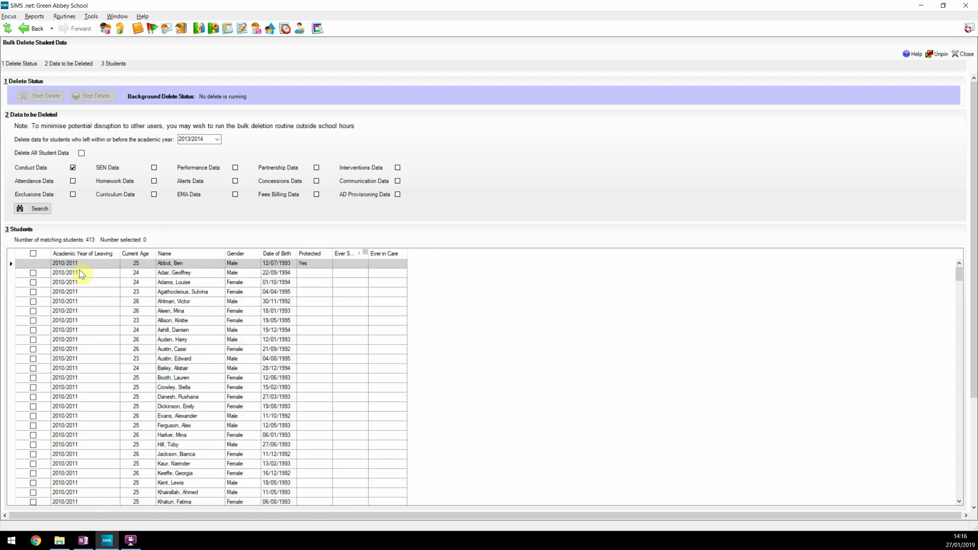
pyautogui.click(33, 253)
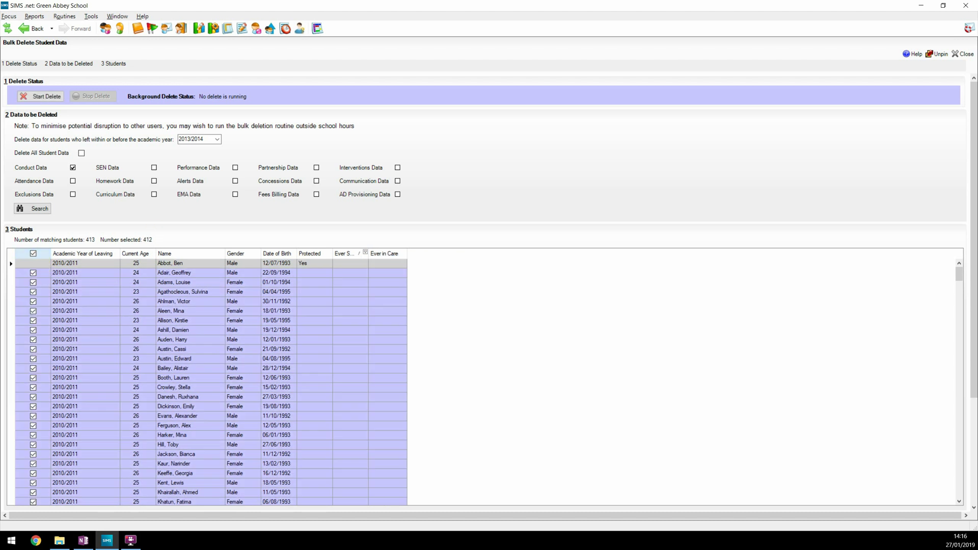
# Step: Rerun the Conduct Data search and select all matching students, with the list sorted by name
pyautogui.click(33, 209)
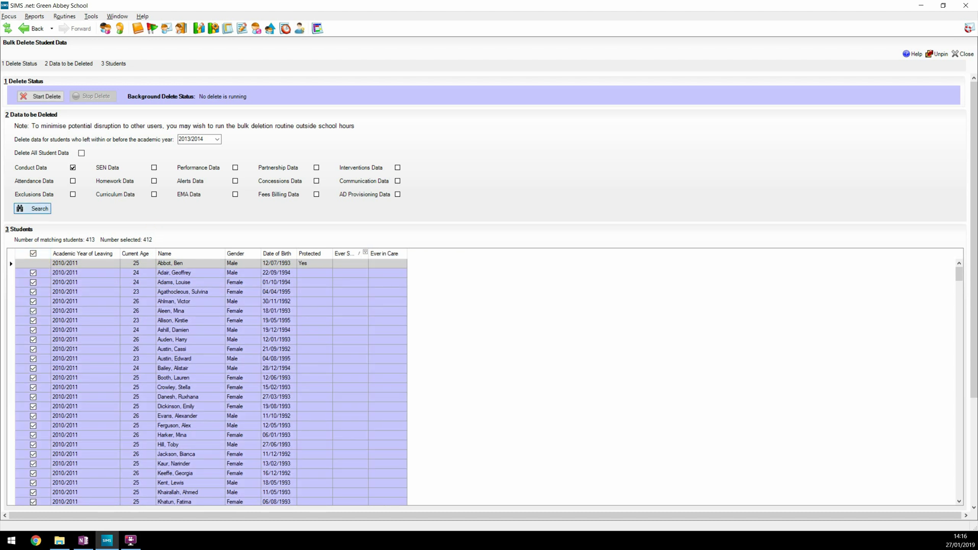
pyautogui.click(169, 253)
pyautogui.click(34, 254)
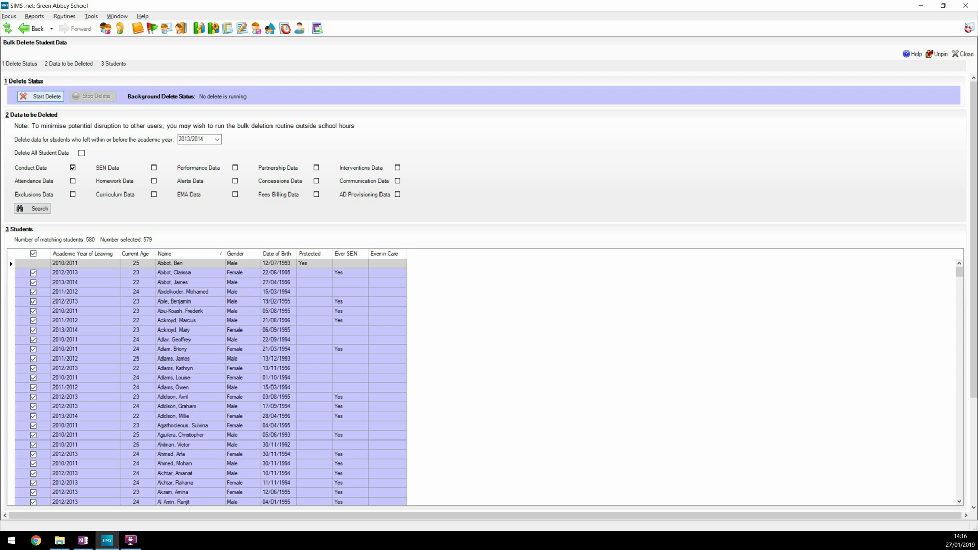
# Step: Start deleting the selected students' Conduct data, confirming the permanent deletion and accepting the Bulk Data Deletion Agreement
pyautogui.click(46, 100)
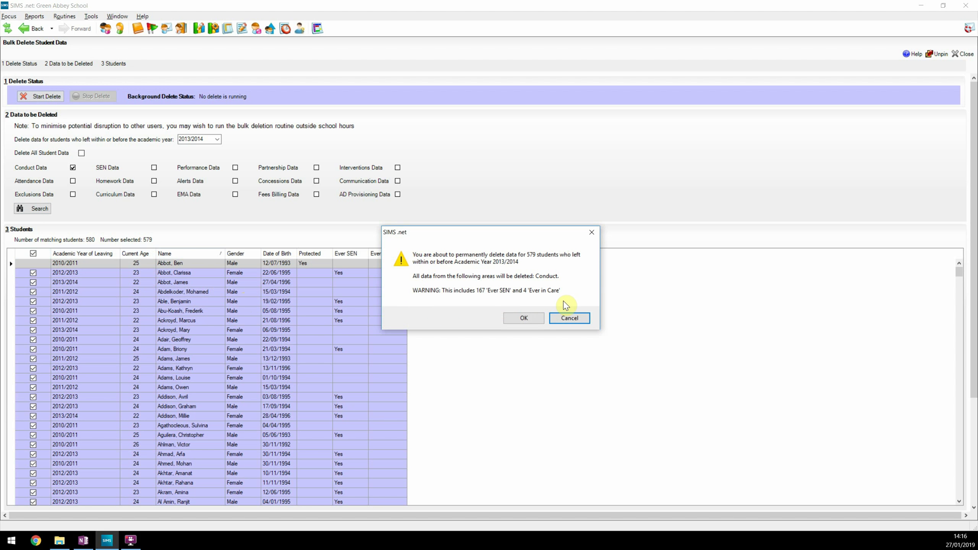
pyautogui.click(525, 320)
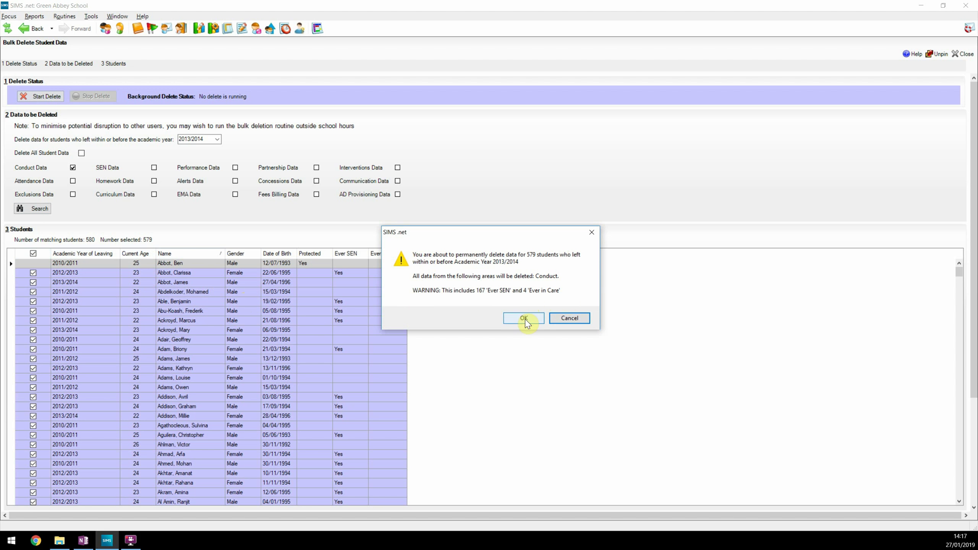
pyautogui.click(525, 320)
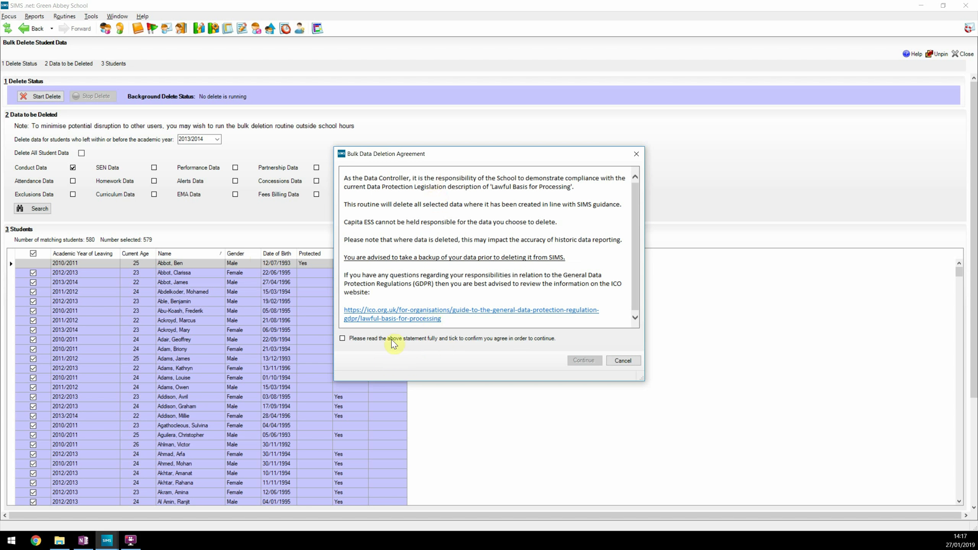
pyautogui.click(343, 338)
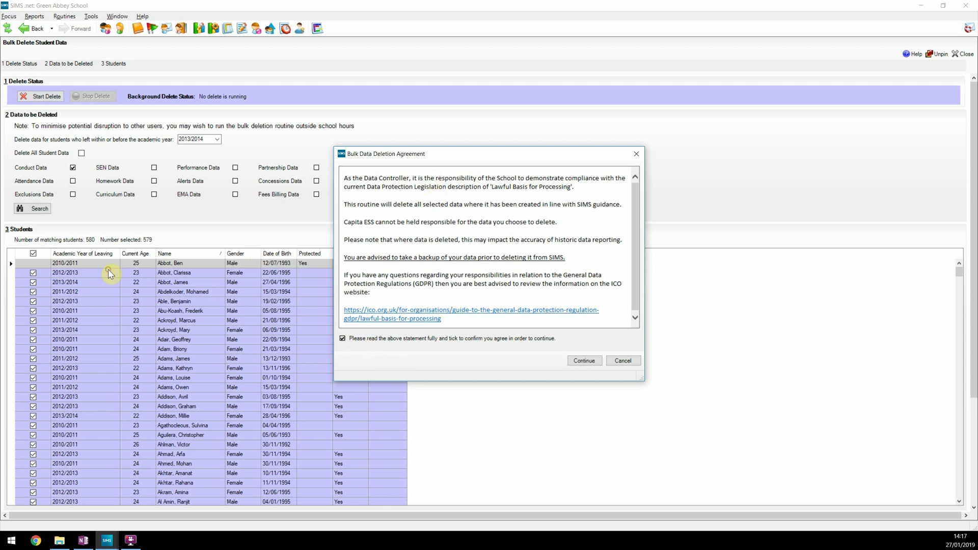
pyautogui.click(584, 362)
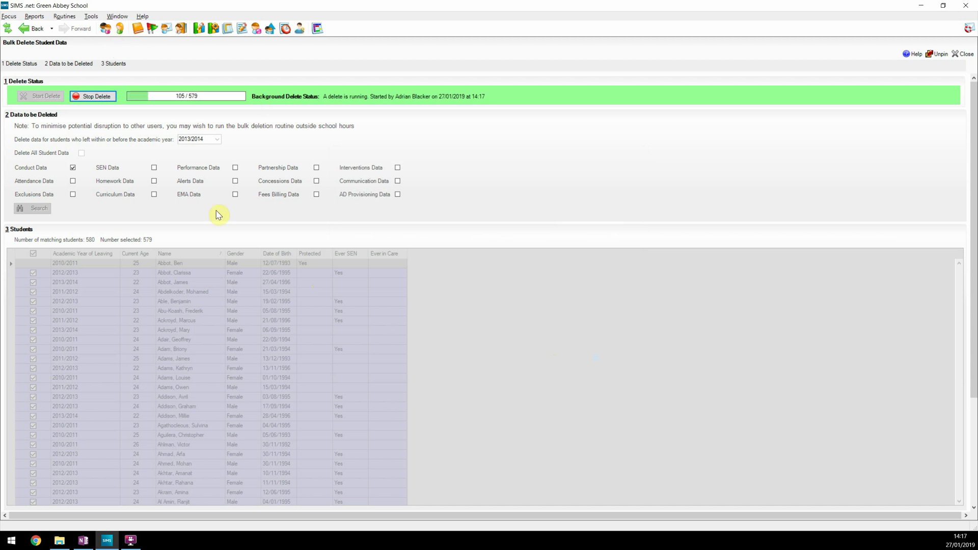
# Step: Open the student search while the deletion runs in the background, and return to Bulk Delete Student Data
pyautogui.click(105, 28)
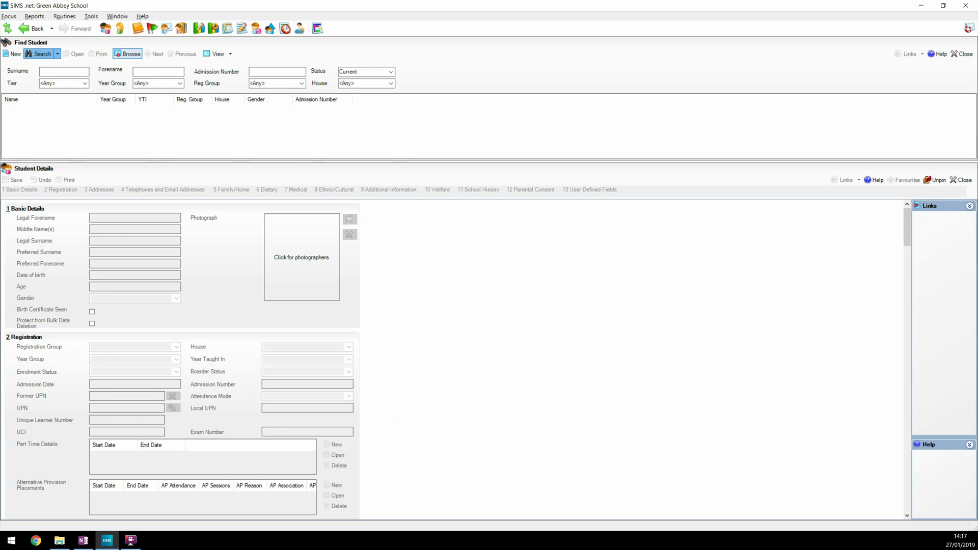
pyautogui.click(117, 15)
pyautogui.click(111, 36)
# Step: Stop the running background delete, and rerun the search to select all students still holding Conduct data
pyautogui.click(91, 96)
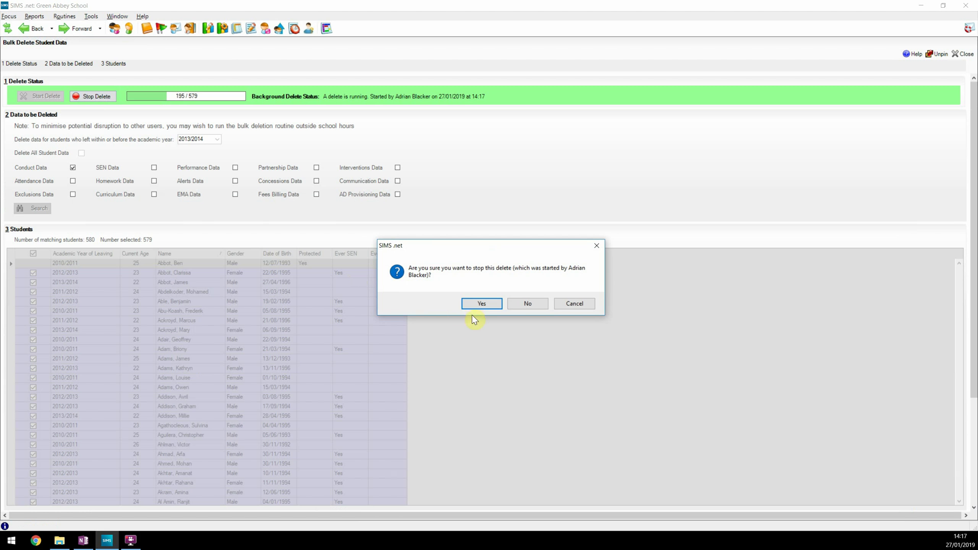
pyautogui.click(480, 305)
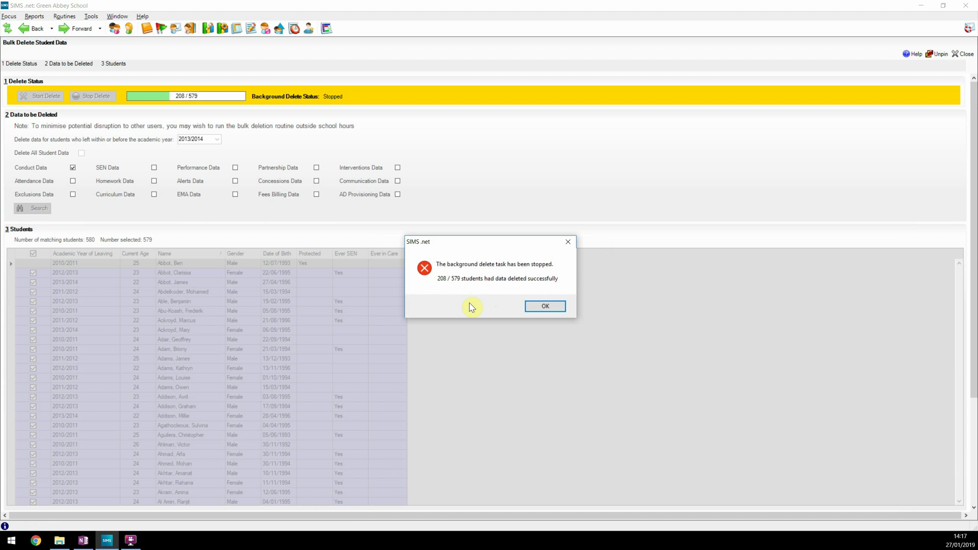
pyautogui.click(545, 308)
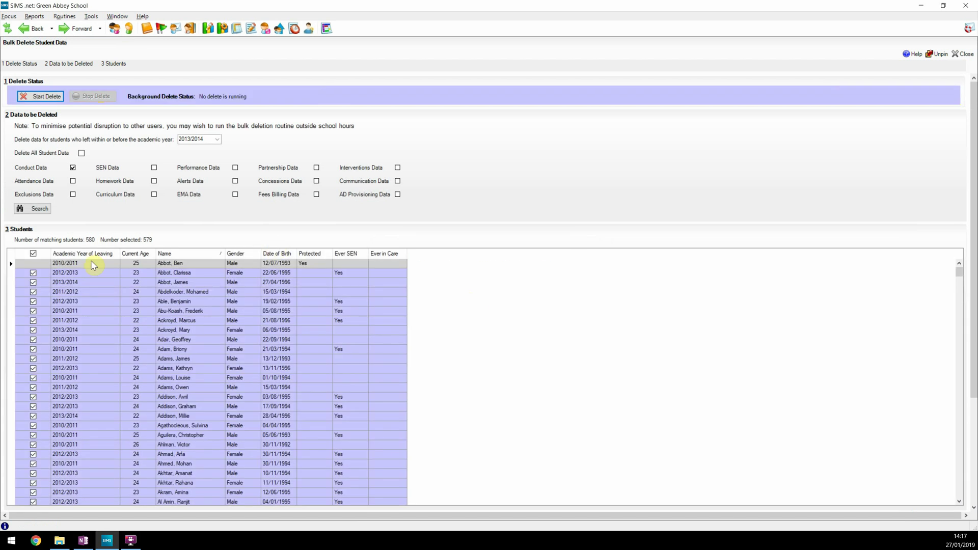
pyautogui.click(32, 208)
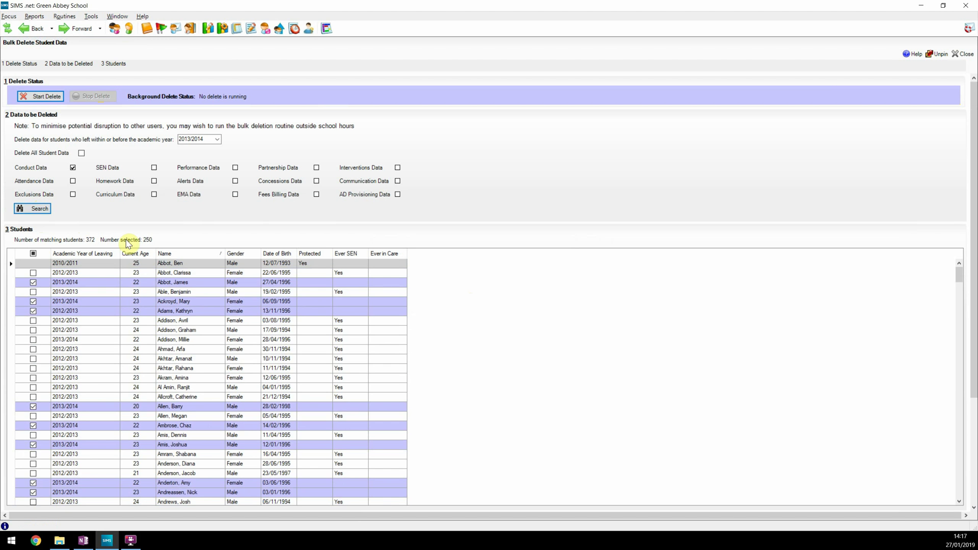
pyautogui.click(33, 253)
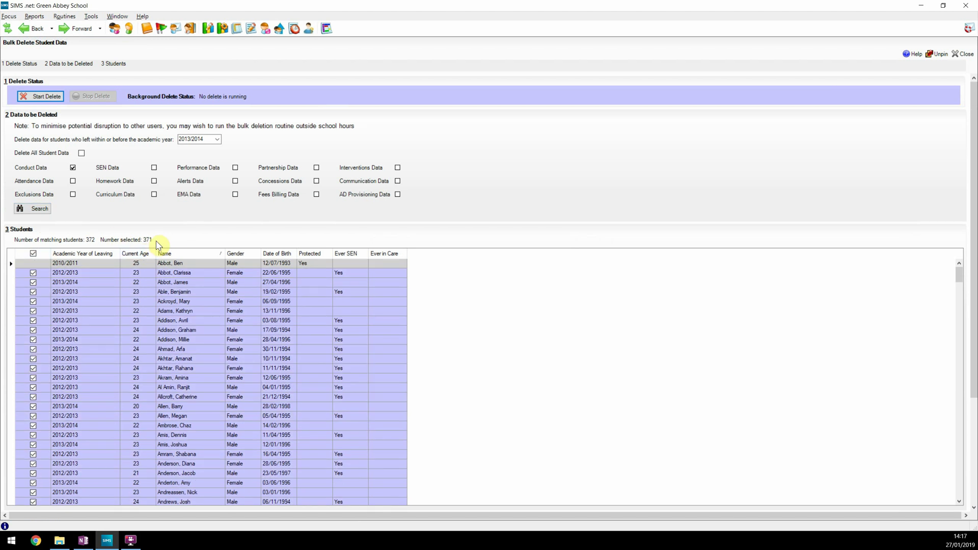
# Step: Set the search to Delete All Student Data for 2013/2014 leavers and earlier, and select all matching students
pyautogui.click(81, 154)
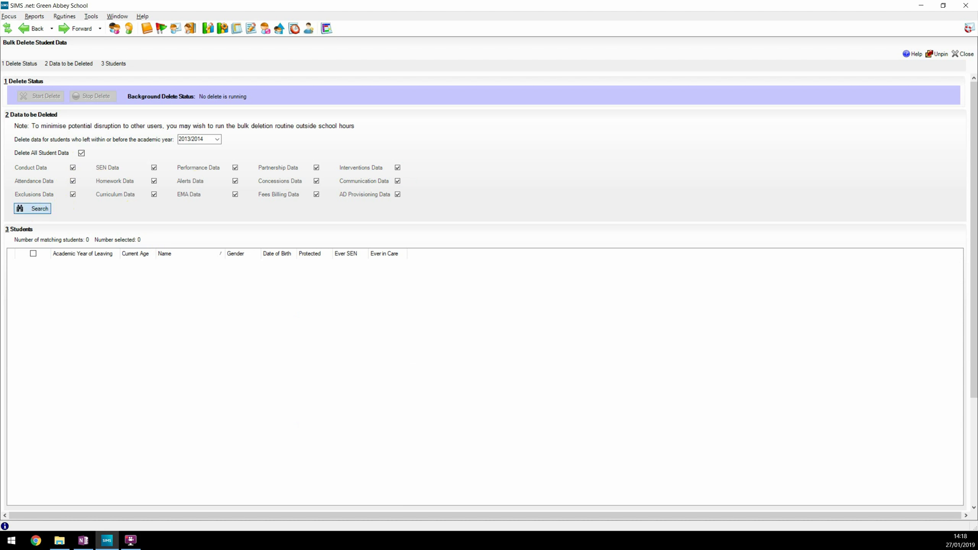
pyautogui.click(45, 210)
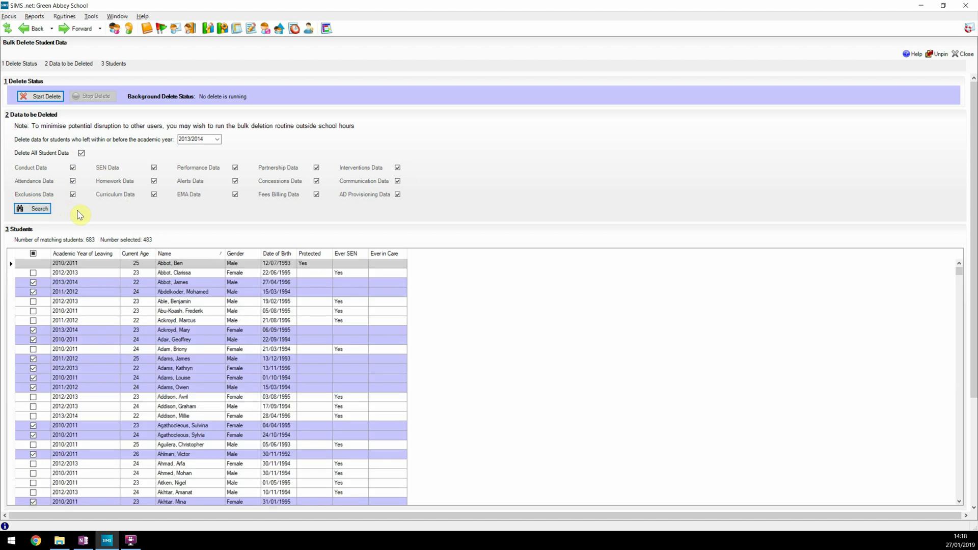
pyautogui.click(33, 253)
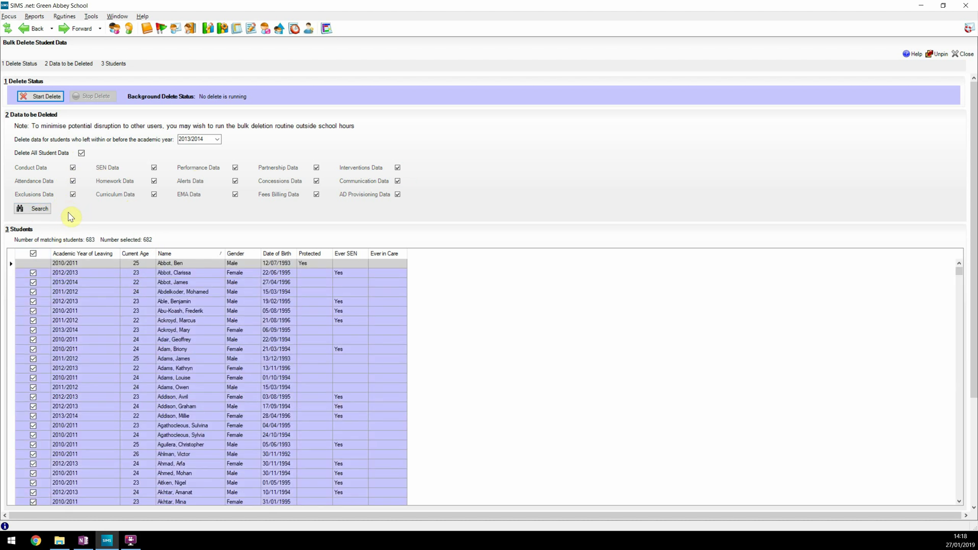